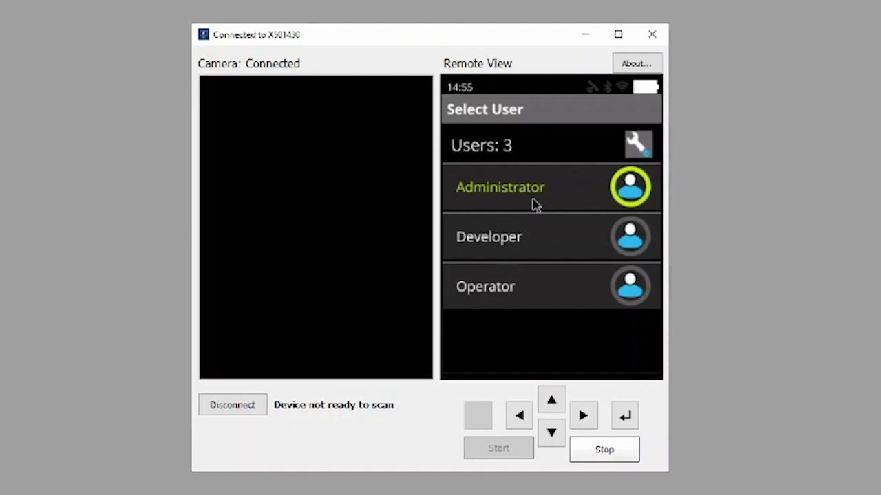
- Log in to the analyzer as Operator by choosing it from the user list and entering the password
{"action": "left_click_drag", "start_coordinate": [535, 207], "coordinate": [489, 368]}
{"action": "left_click", "coordinate": [551, 433]}
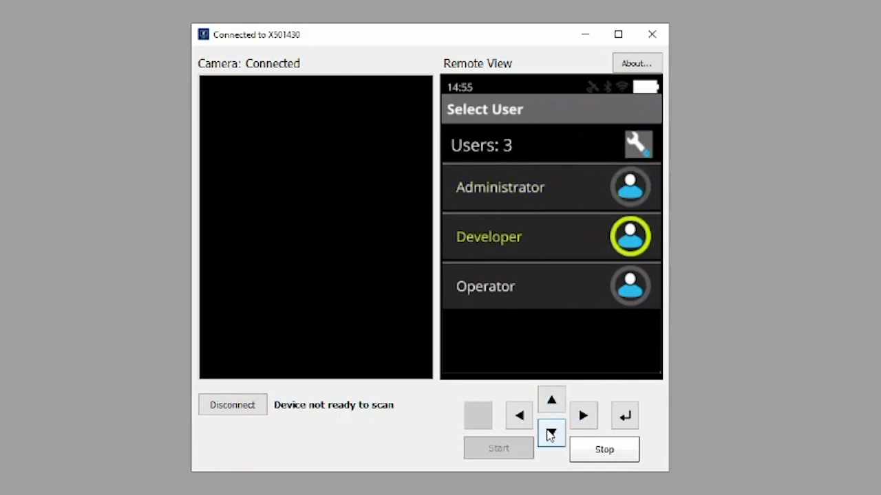
{"action": "left_click", "coordinate": [550, 433]}
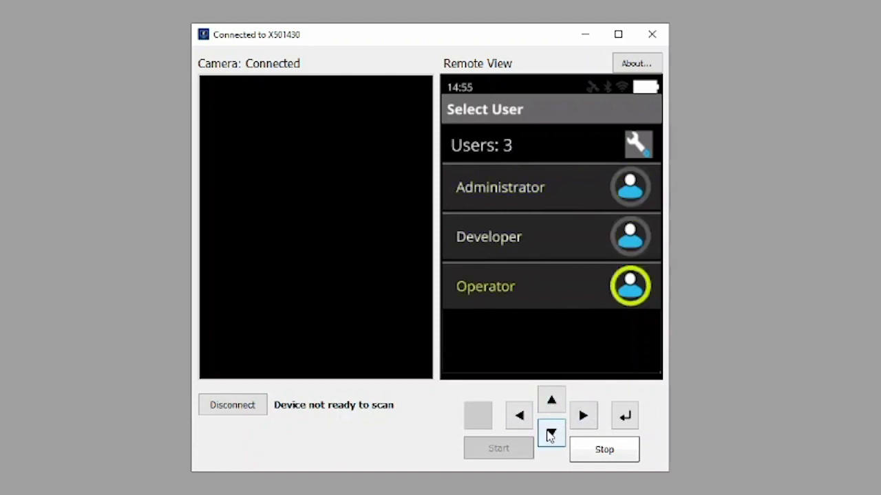
{"action": "left_click", "coordinate": [514, 295]}
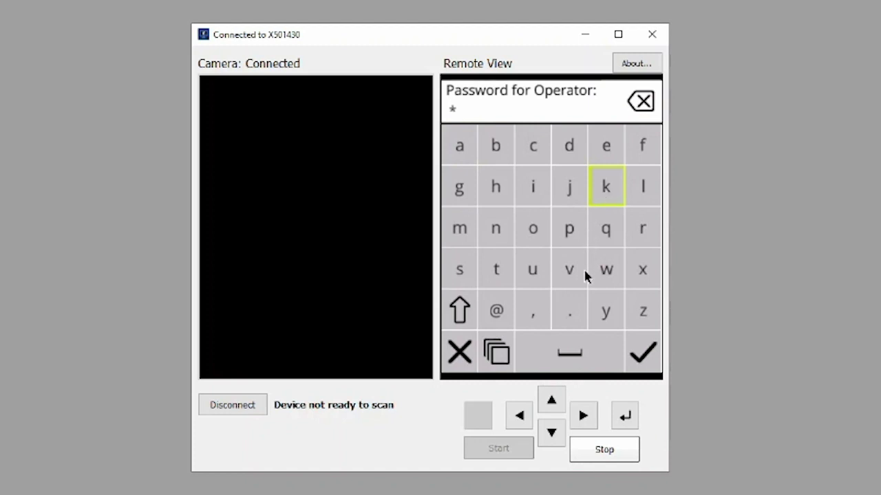
{"action": "left_click", "coordinate": [647, 349]}
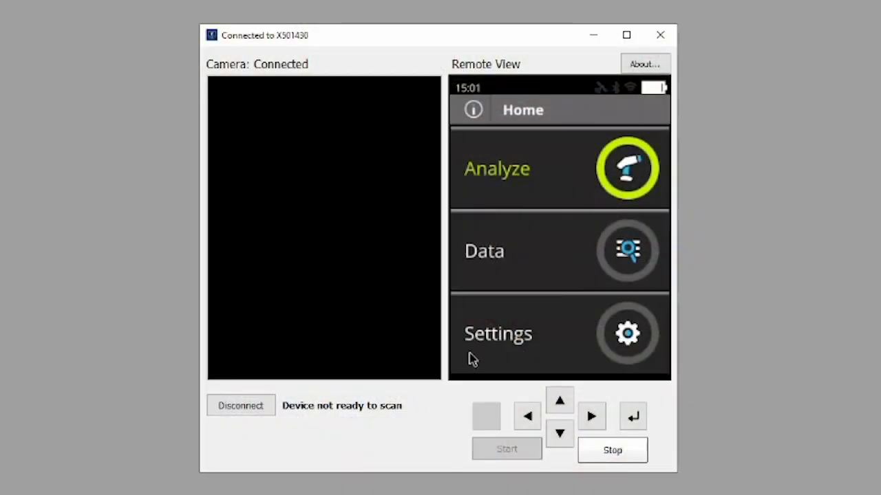
- Start Run Self Test Now from Settings > Maintenance > Self Test
{"action": "left_click", "coordinate": [510, 333]}
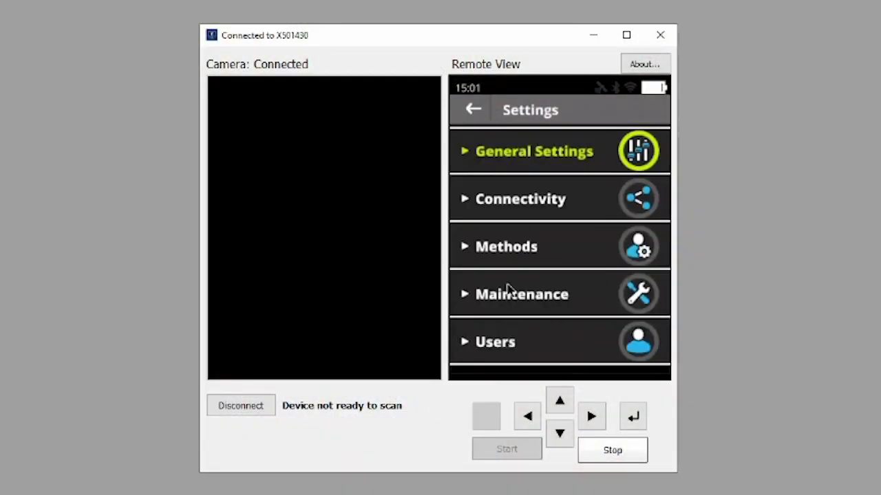
{"action": "left_click", "coordinate": [507, 294]}
{"action": "left_click", "coordinate": [495, 252]}
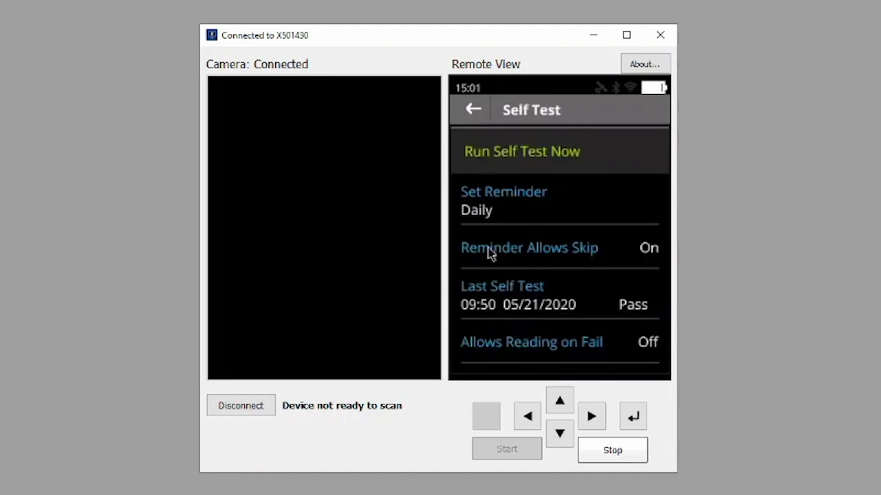
{"action": "left_click", "coordinate": [524, 157]}
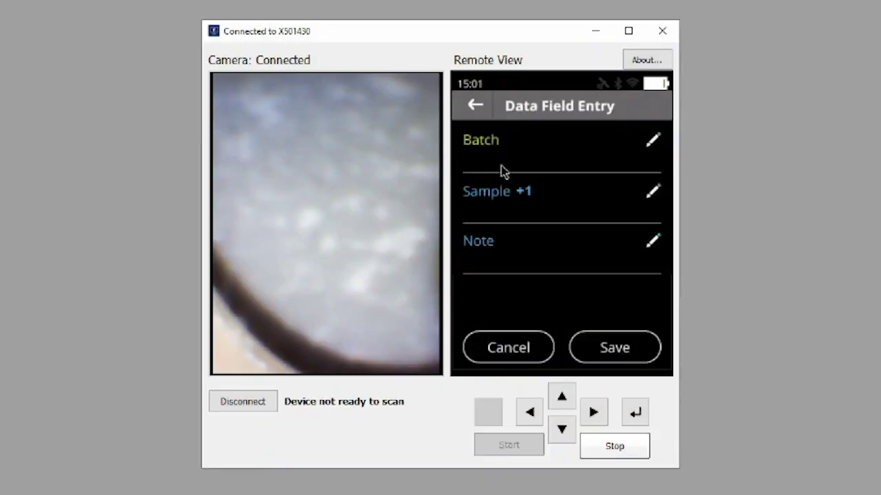
- Save Batch 'Test' and Sample 1, then run the self test to a Pass at 35.0 sec
{"action": "left_click", "coordinate": [501, 165]}
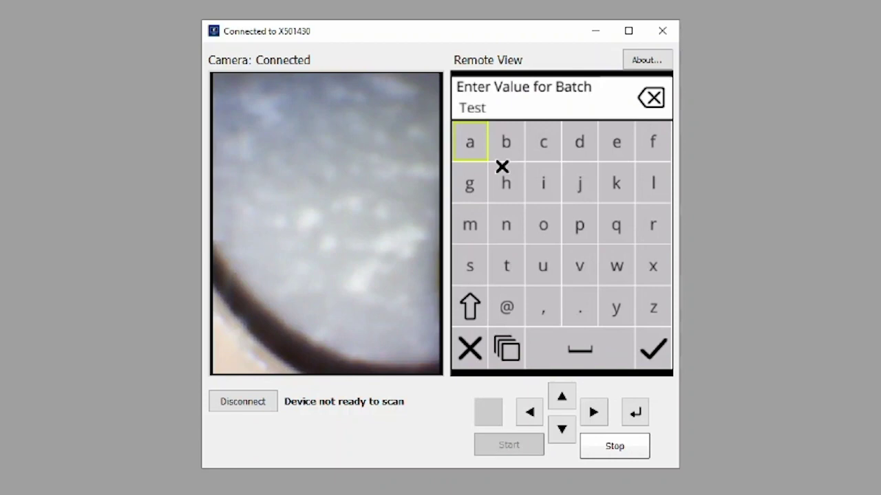
{"action": "key", "text": "Return"}
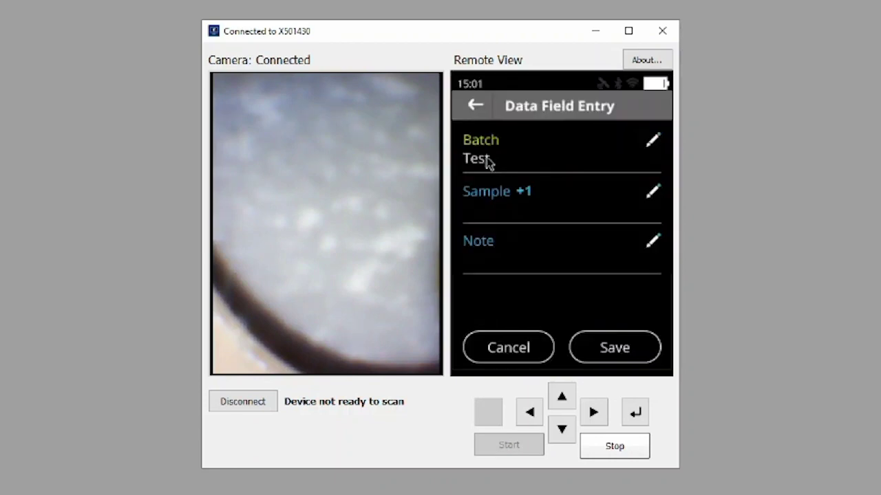
{"action": "left_click", "coordinate": [474, 218]}
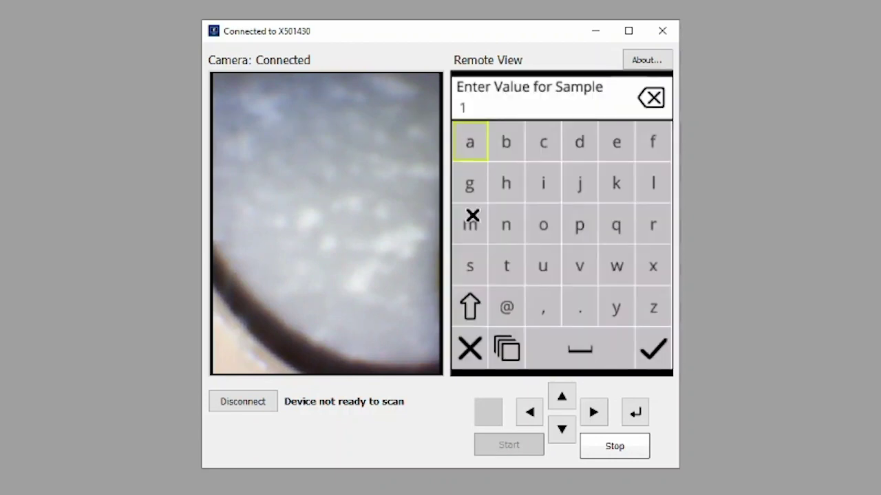
{"action": "key", "text": "Return"}
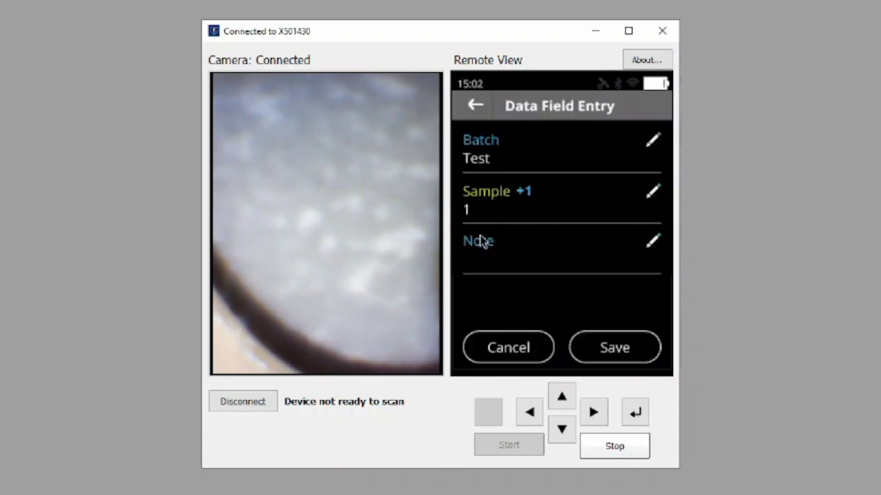
{"action": "left_click", "coordinate": [595, 348]}
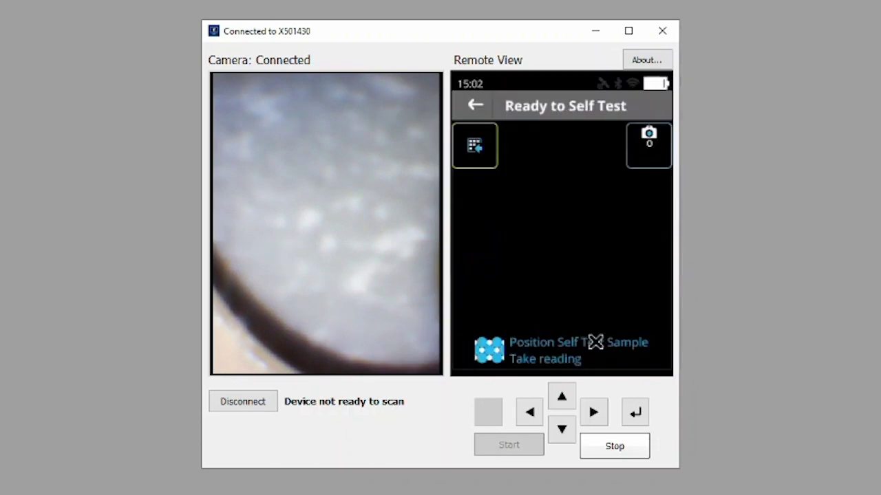
{"action": "left_click", "coordinate": [517, 445]}
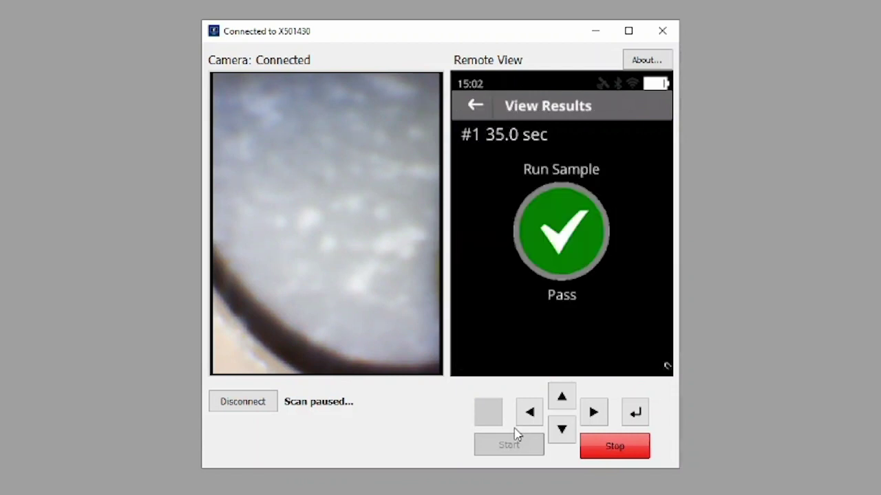
- Return Home, go to Analyze, and switch the active method from MgCl2 to NaCl
{"action": "left_click", "coordinate": [476, 106]}
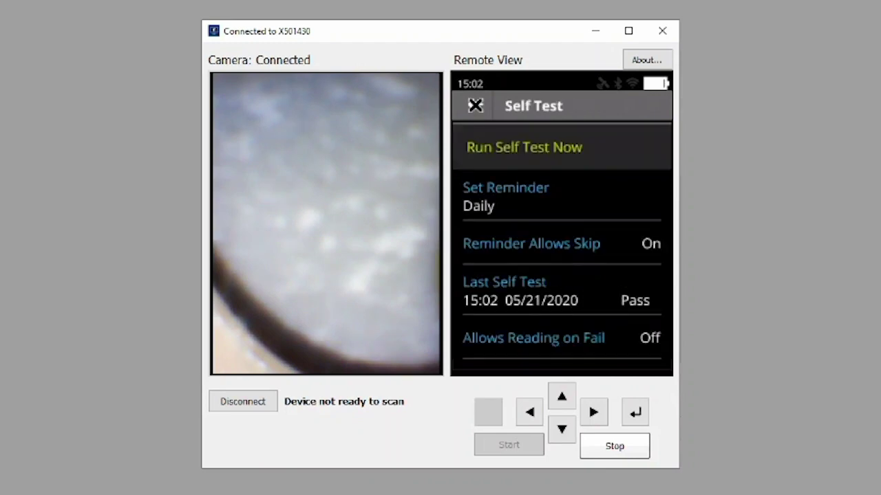
{"action": "left_click", "coordinate": [476, 105]}
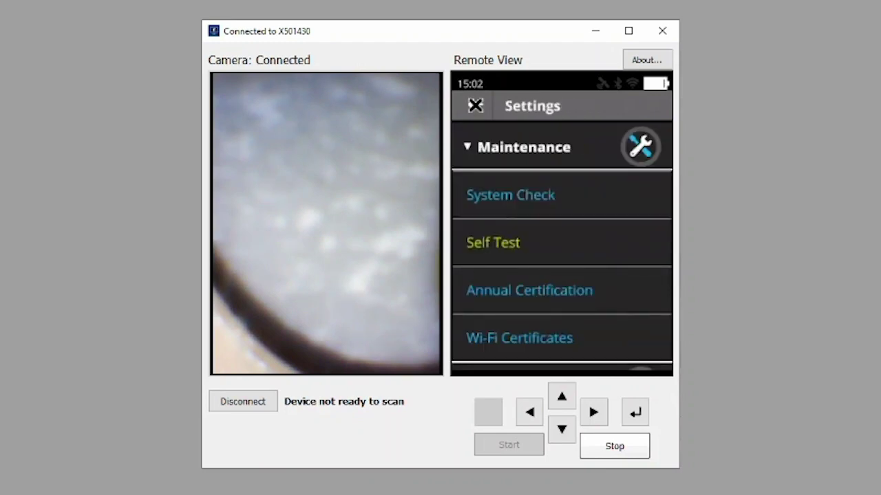
{"action": "left_click", "coordinate": [475, 105]}
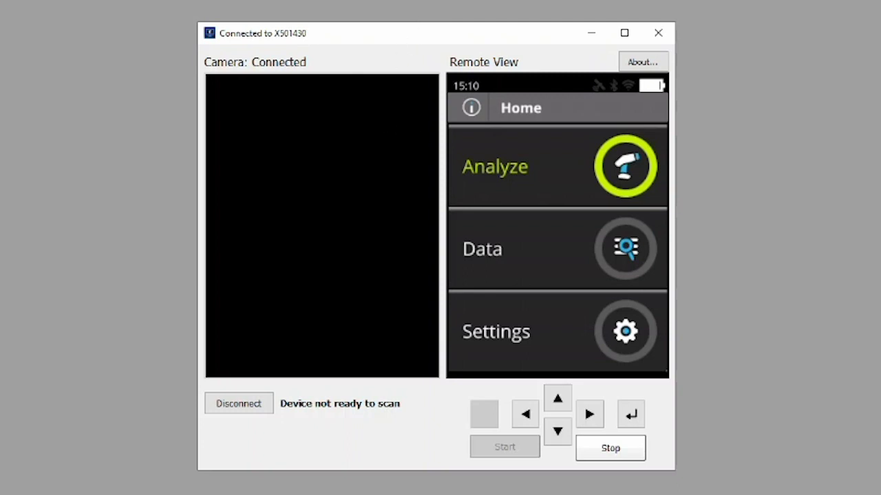
{"action": "left_click", "coordinate": [494, 168]}
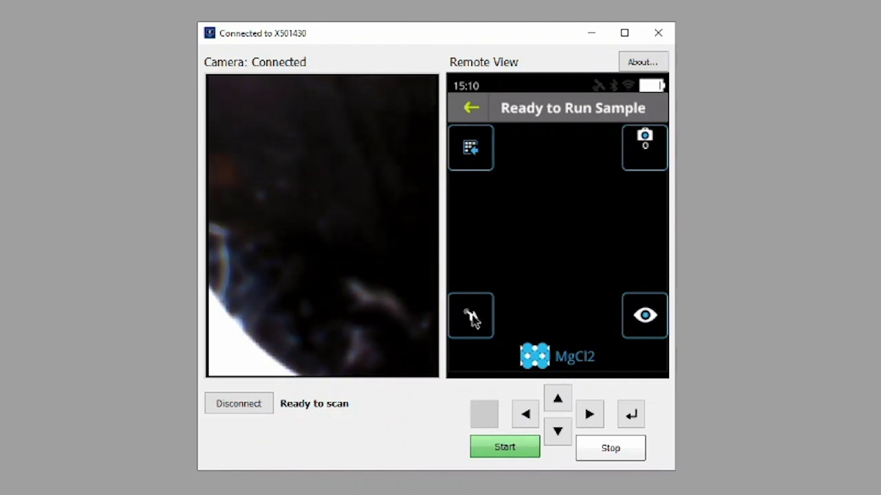
{"action": "left_click", "coordinate": [470, 317]}
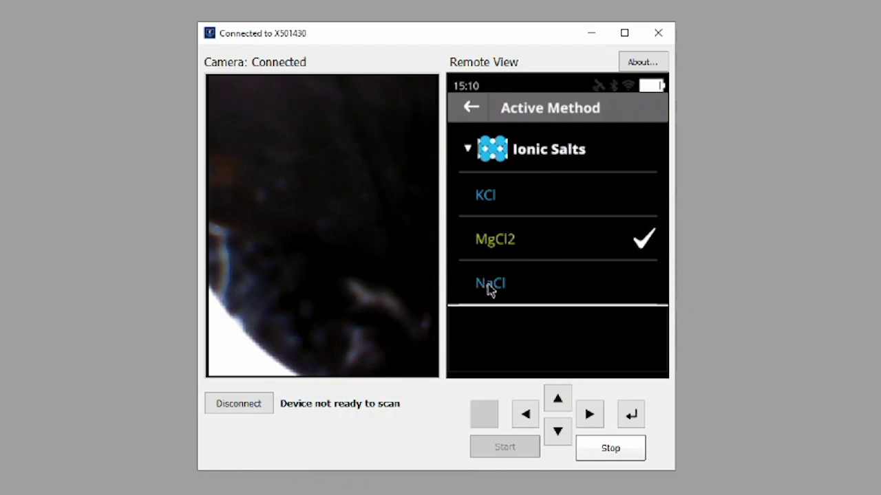
{"action": "left_click", "coordinate": [488, 284]}
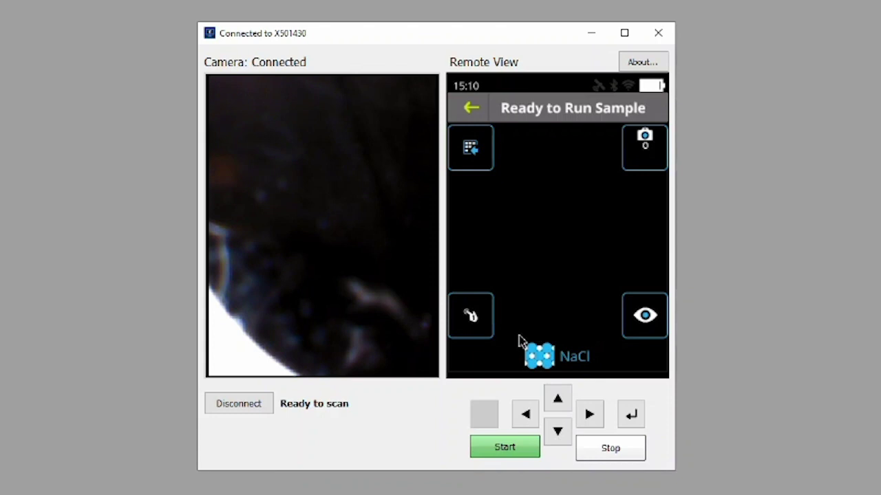
- Review the NaCl method's three Sodium Chloride signatures, then cancel back to Ready to Run Sample
{"action": "left_click", "coordinate": [647, 326]}
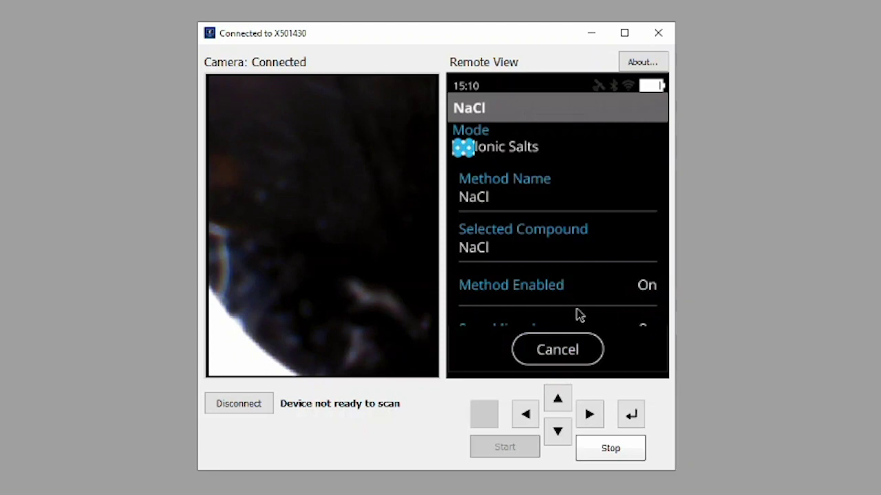
{"action": "left_click_drag", "start_coordinate": [577, 305], "coordinate": [583, 191]}
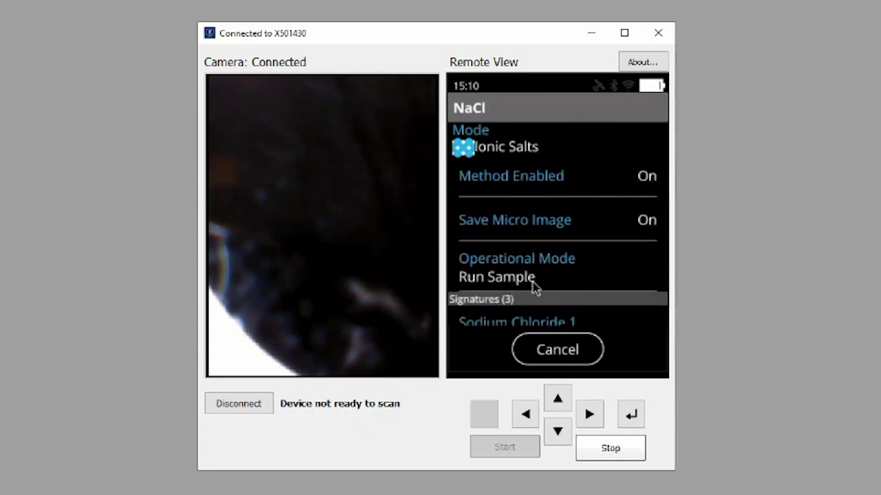
{"action": "left_click_drag", "start_coordinate": [533, 287], "coordinate": [552, 199]}
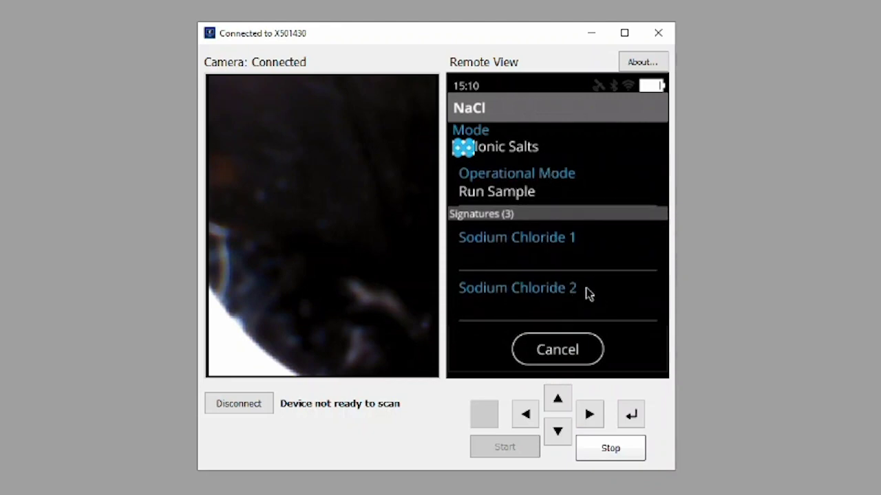
{"action": "left_click_drag", "start_coordinate": [585, 293], "coordinate": [601, 239]}
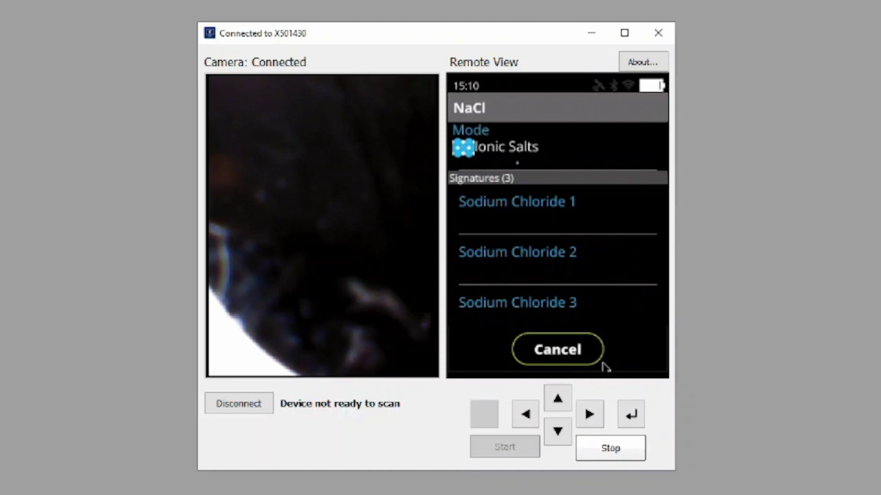
{"action": "left_click", "coordinate": [571, 350]}
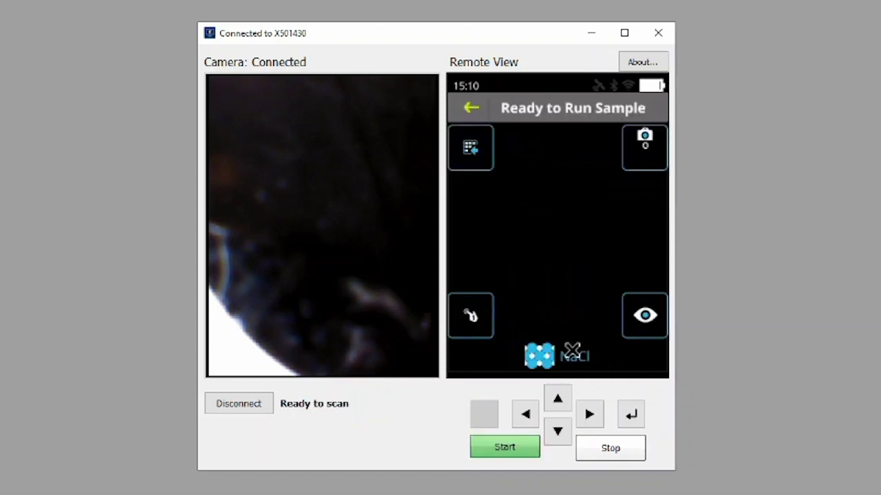
- Set the run's data fields to Batch 'demo' and Sample '1' and save them
{"action": "left_click", "coordinate": [470, 152]}
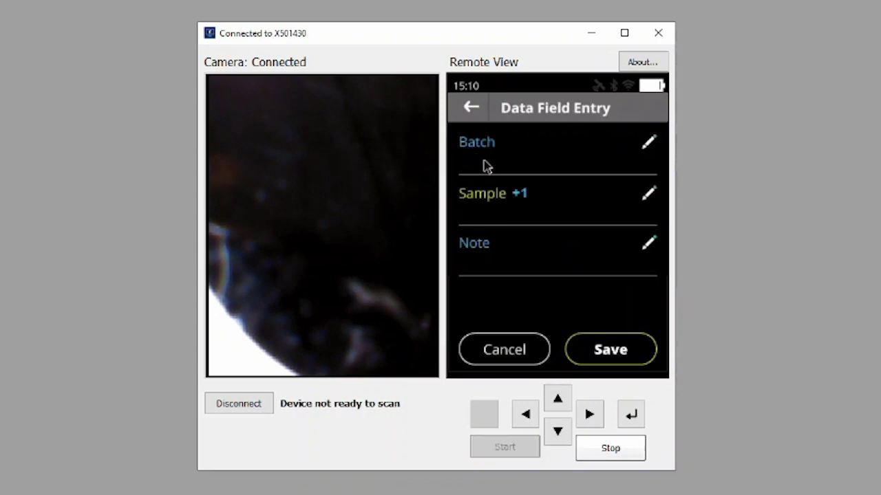
{"action": "left_click", "coordinate": [481, 160]}
{"action": "type", "text": "demo"}
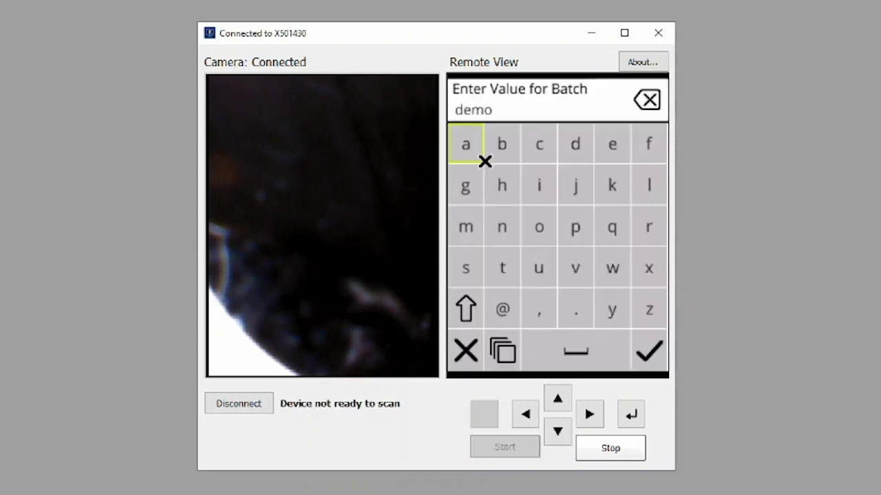
{"action": "key", "text": "Return"}
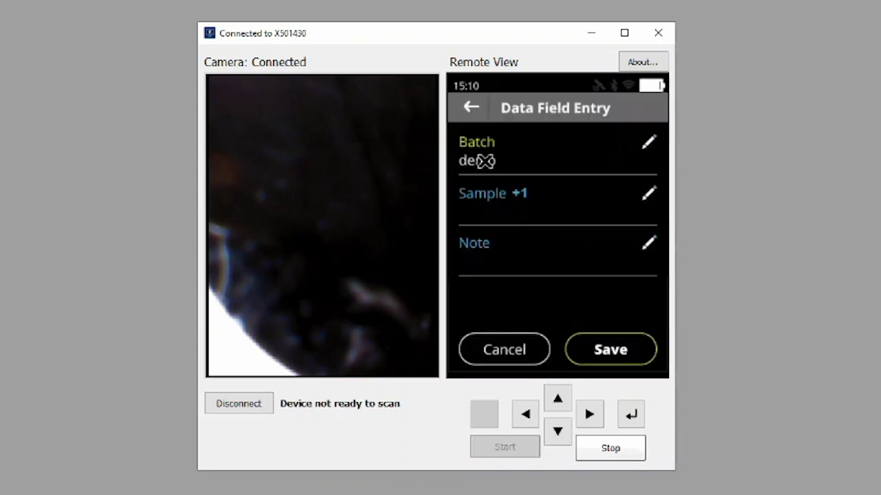
{"action": "left_click", "coordinate": [535, 208]}
{"action": "type", "text": "1"}
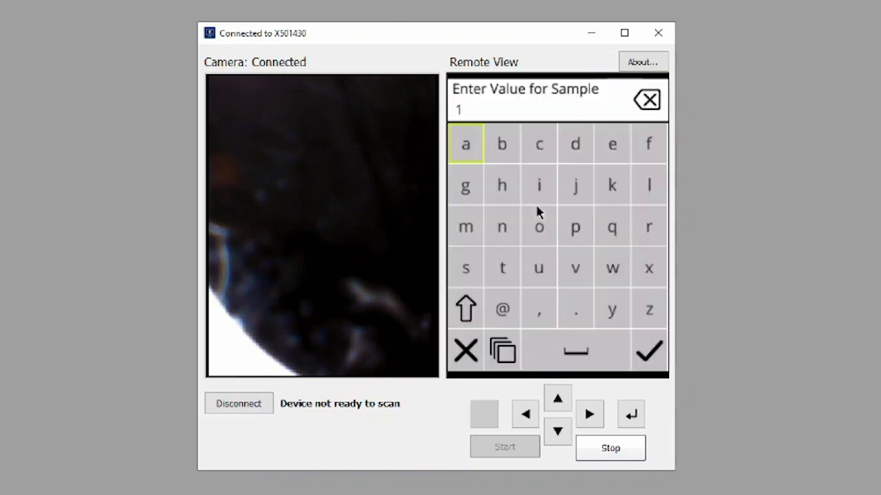
{"action": "key", "text": "Return"}
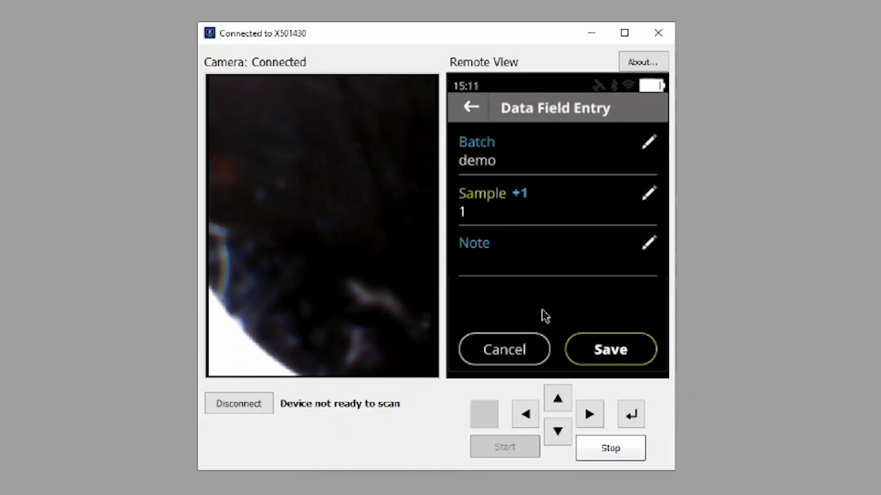
{"action": "left_click", "coordinate": [628, 359]}
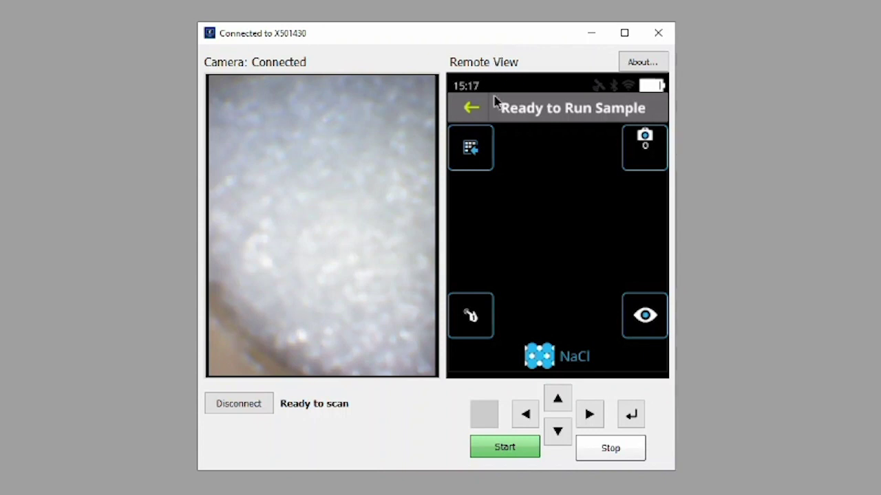
- Scan NaCl reading #2, which passes at 35.2 sec, then bring up the Sample 2 data fields
{"action": "left_click", "coordinate": [513, 447]}
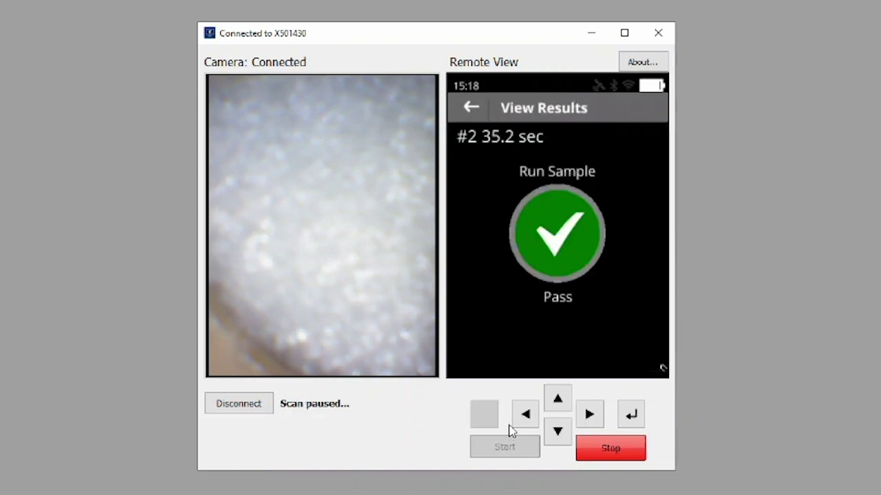
{"action": "left_click", "coordinate": [469, 111]}
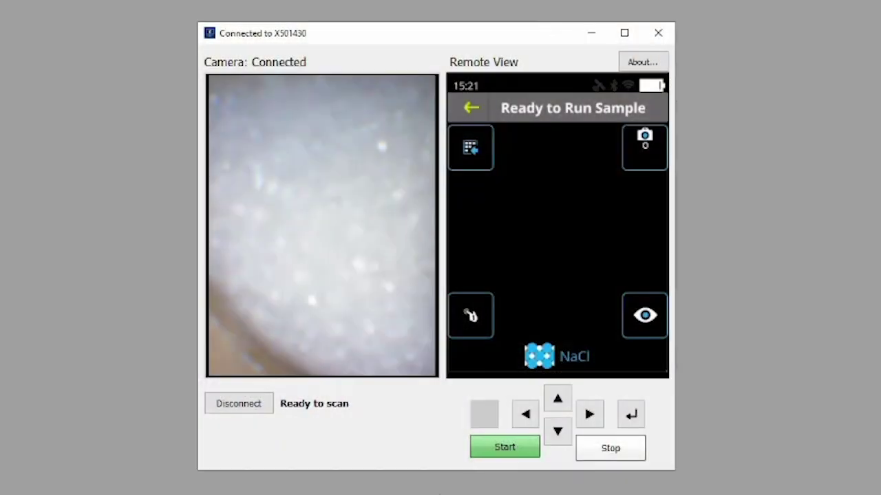
{"action": "left_click", "coordinate": [470, 148]}
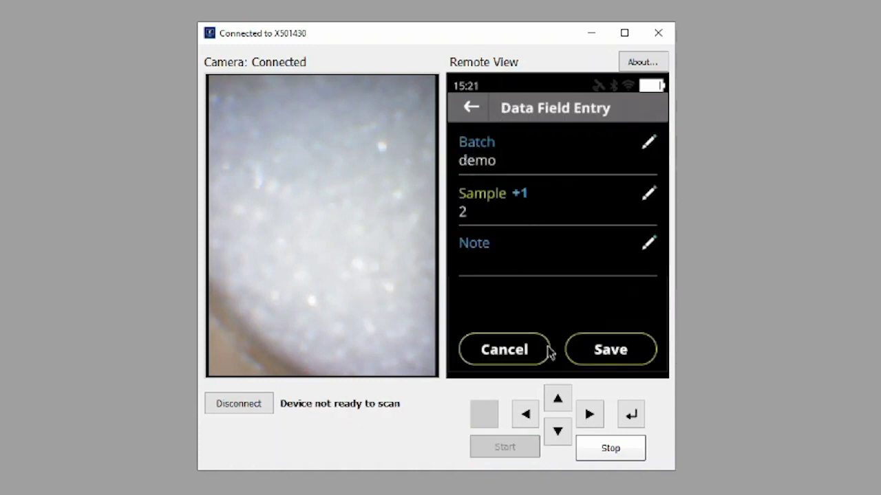
- Save the Sample 2 fields, scan reading #3 (Fail at 35.3 sec), and return Home
{"action": "left_click", "coordinate": [589, 354]}
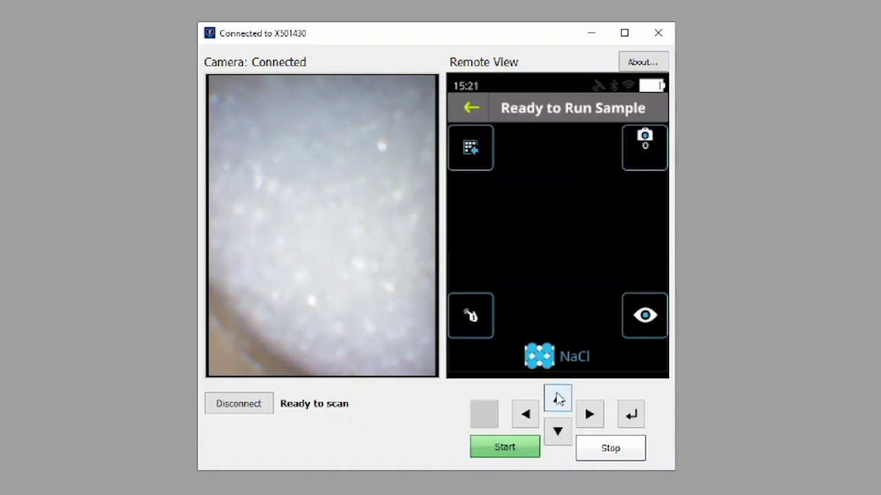
{"action": "left_click", "coordinate": [517, 446]}
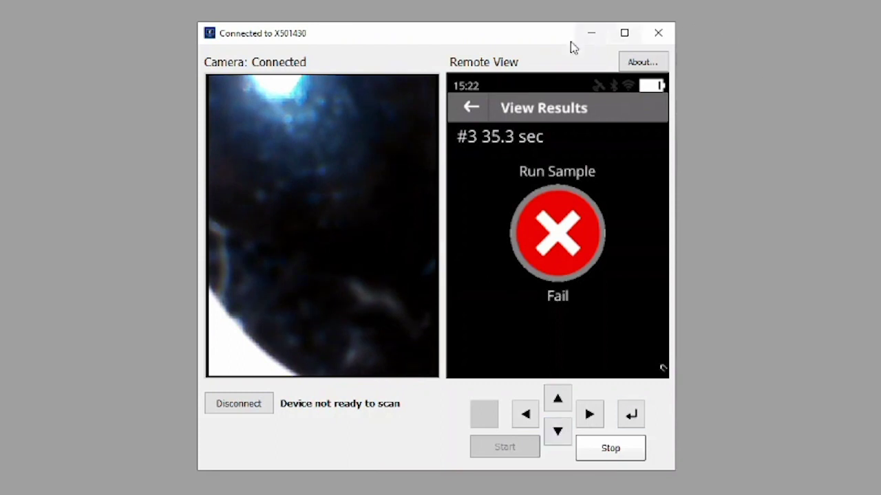
{"action": "left_click", "coordinate": [467, 109]}
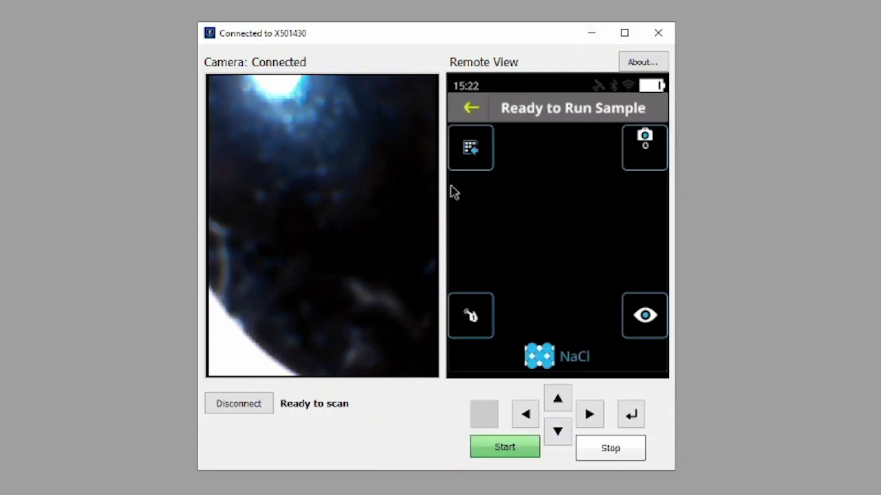
{"action": "left_click", "coordinate": [473, 107]}
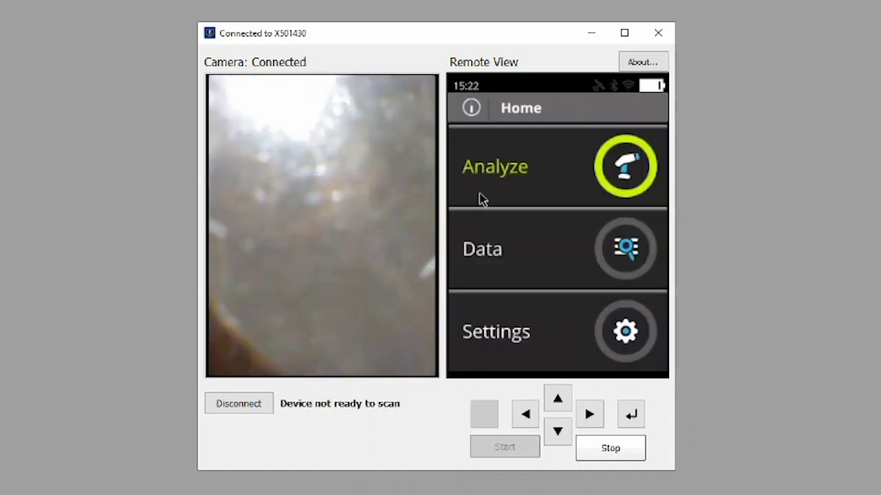
- Run a Full sync of the stored readings and acknowledge its successful completion
{"action": "left_click", "coordinate": [507, 261]}
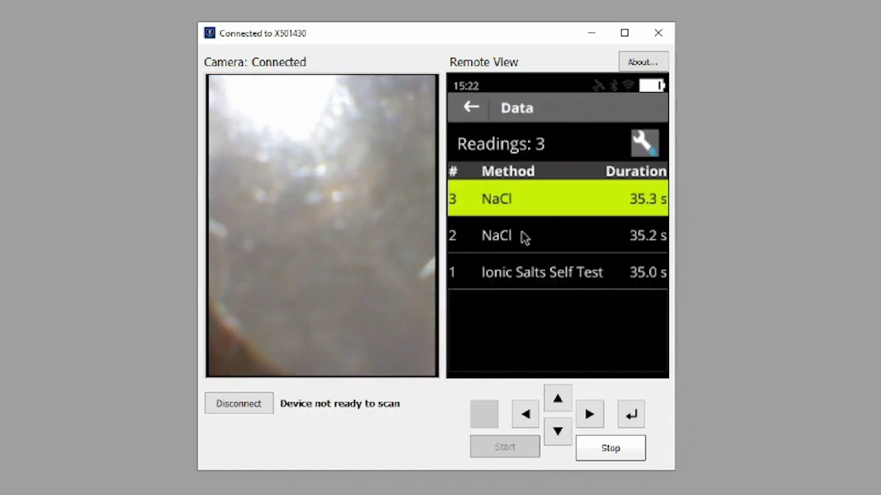
{"action": "left_click", "coordinate": [645, 150]}
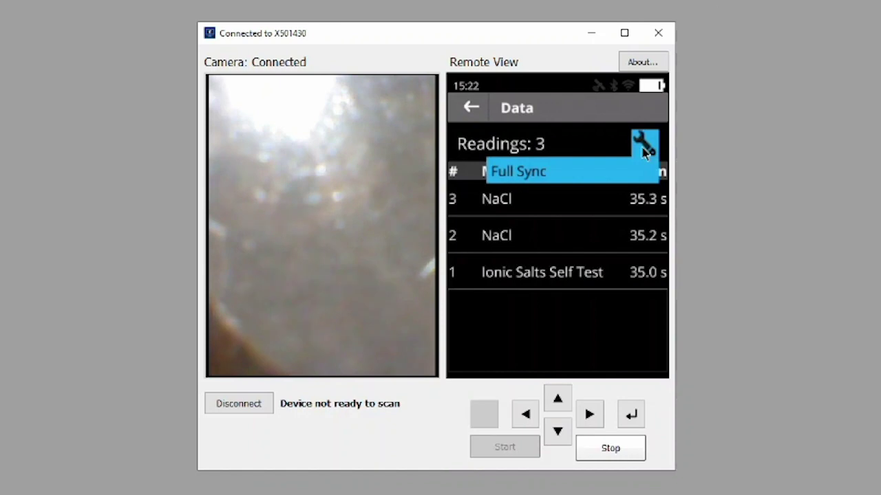
{"action": "left_click", "coordinate": [536, 178]}
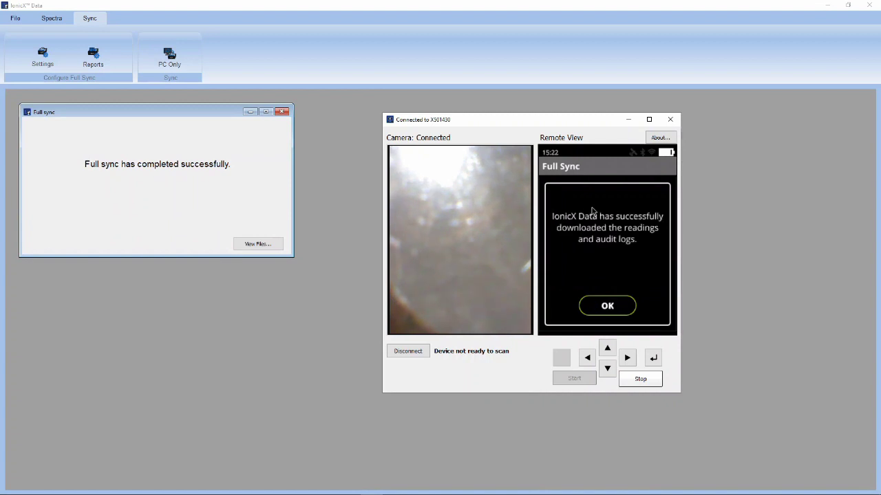
{"action": "left_click", "coordinate": [603, 310]}
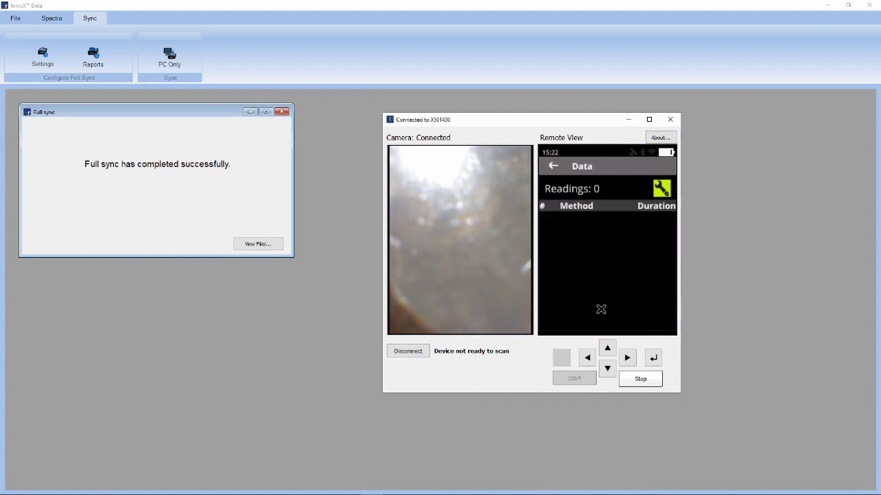
- Disconnect from the analyzer, close Ionic-X Remote, and dismiss the sync completion message
{"action": "left_click", "coordinate": [409, 352]}
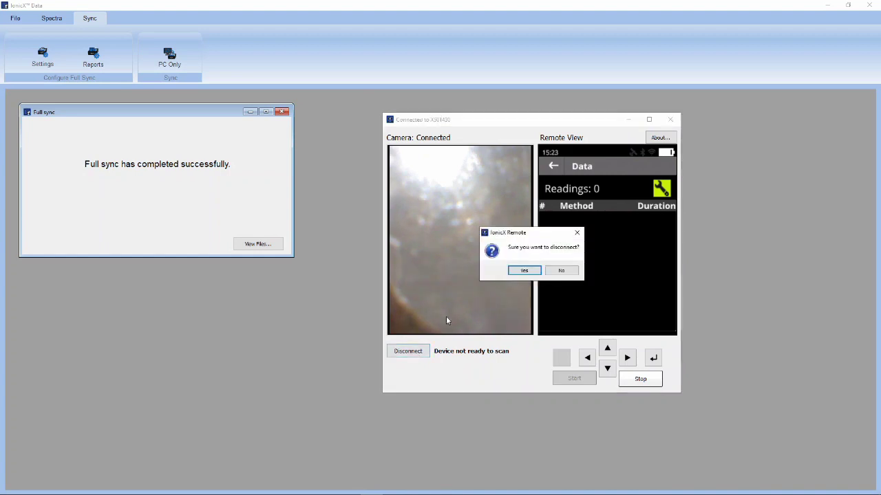
{"action": "left_click", "coordinate": [524, 272]}
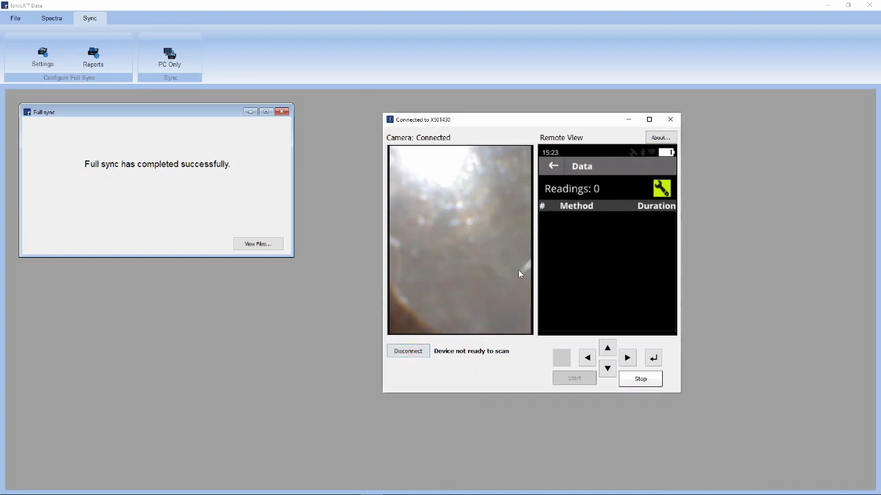
{"action": "left_click", "coordinate": [671, 120]}
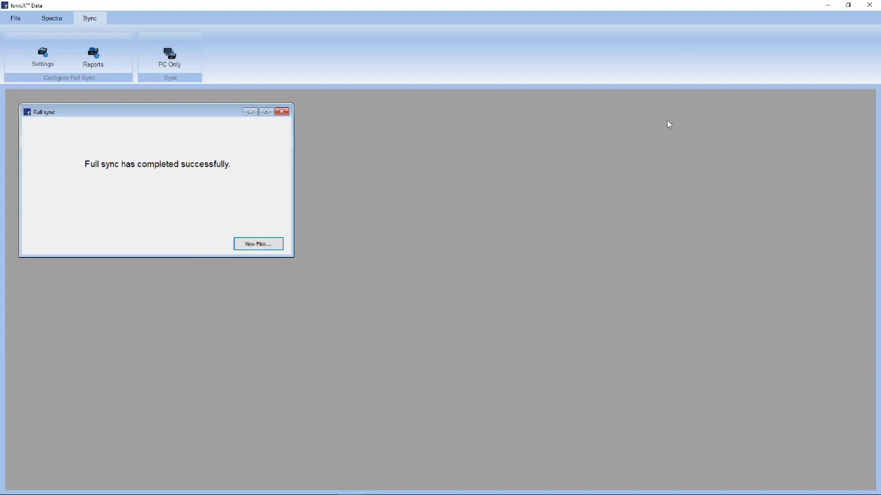
{"action": "left_click", "coordinate": [281, 112]}
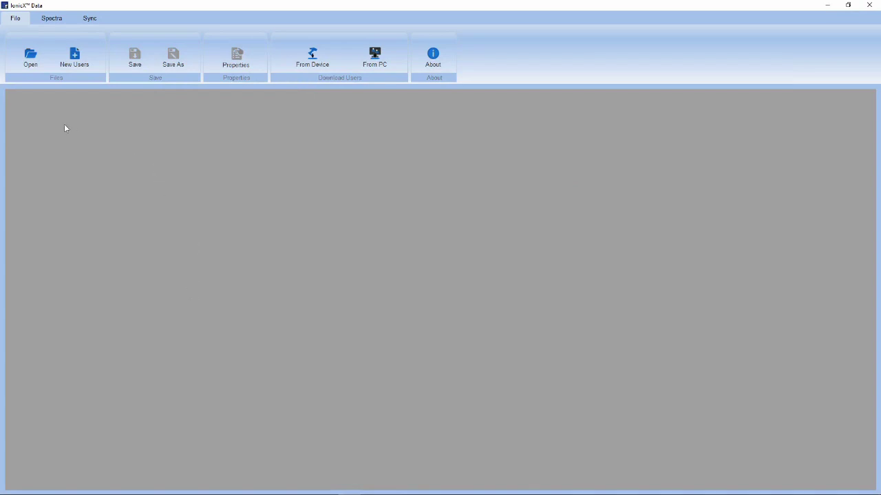
- Open the synced .ixd file from the IONICX SYNC ARCHIVE folder
{"action": "left_click", "coordinate": [31, 57]}
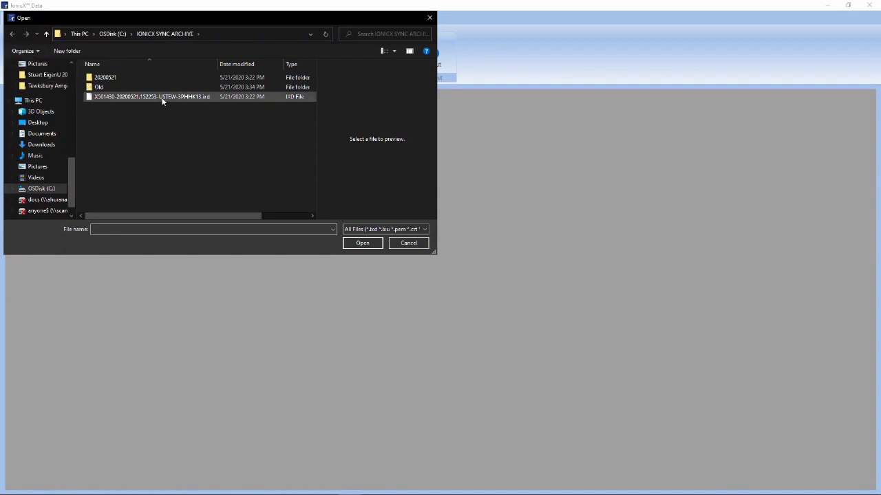
{"action": "left_click", "coordinate": [163, 97]}
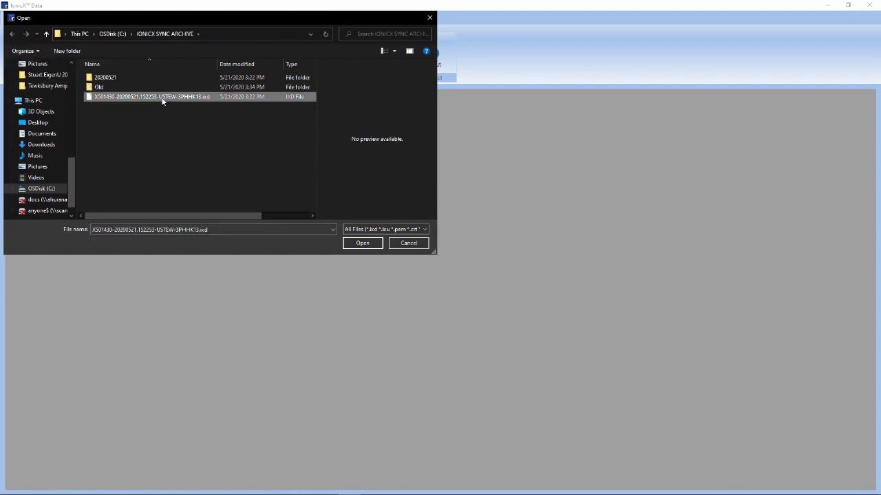
{"action": "left_click", "coordinate": [363, 243]}
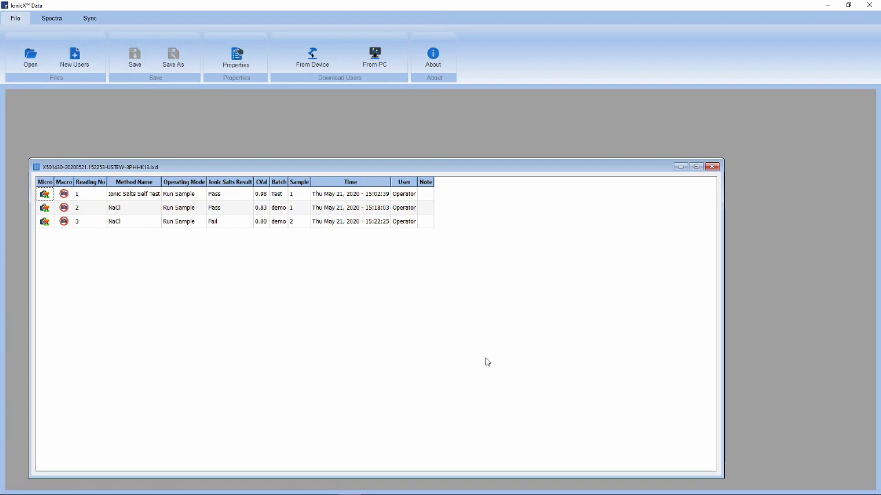
- Open pass NaCl reading 2's spectra, zoom in, and auto-scale the chart
{"action": "double_click", "coordinate": [128, 207]}
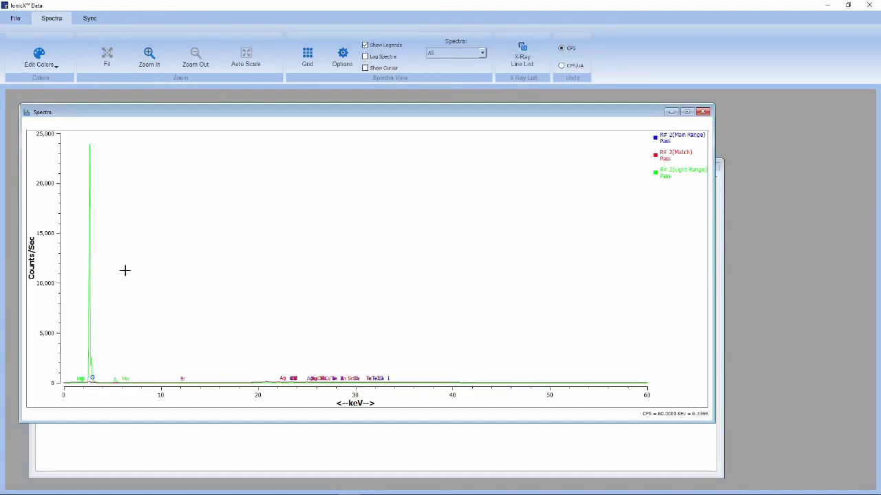
{"action": "scroll", "coordinate": [133, 331], "scroll_direction": "up", "scroll_amount": 2}
{"action": "scroll", "coordinate": [133, 331], "scroll_direction": "up", "scroll_amount": 1}
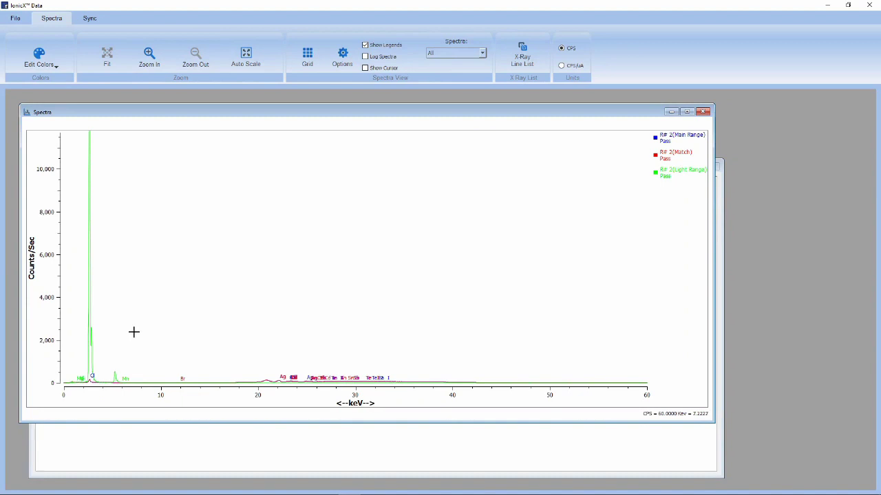
{"action": "scroll", "coordinate": [133, 332], "scroll_direction": "up", "scroll_amount": 6}
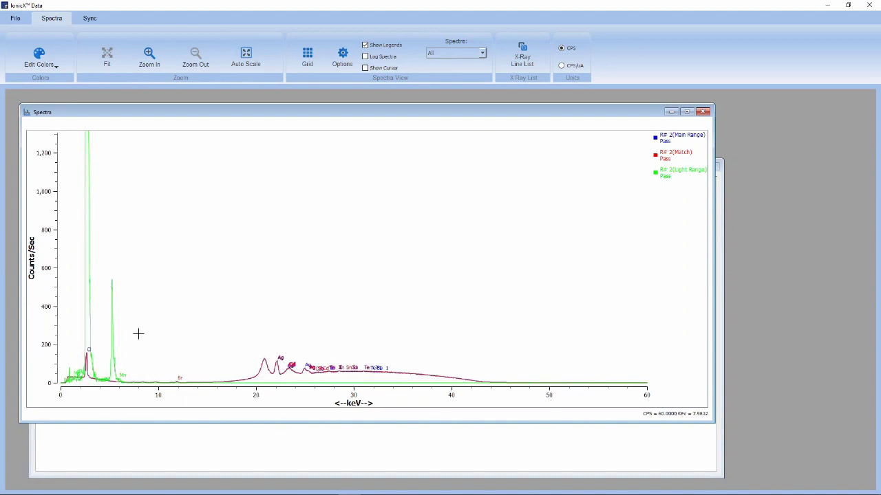
{"action": "scroll", "coordinate": [138, 334], "scroll_direction": "up", "scroll_amount": 3}
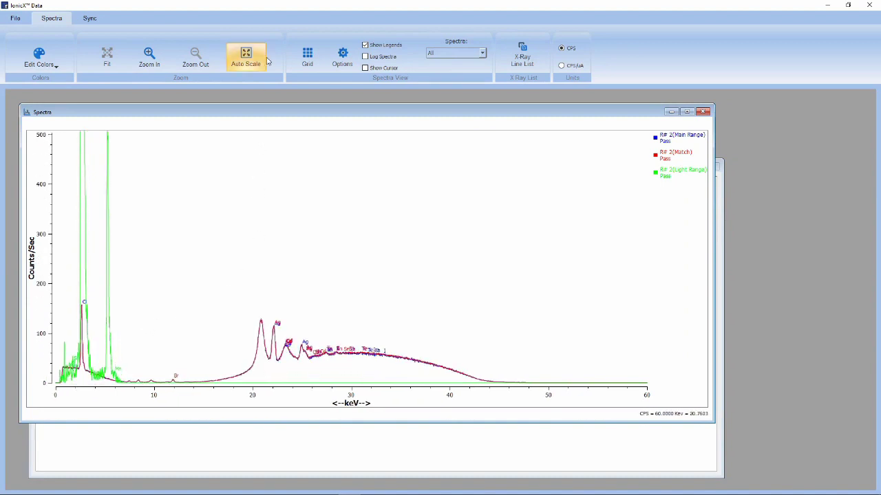
{"action": "scroll", "coordinate": [248, 243], "scroll_direction": "up", "scroll_amount": 2}
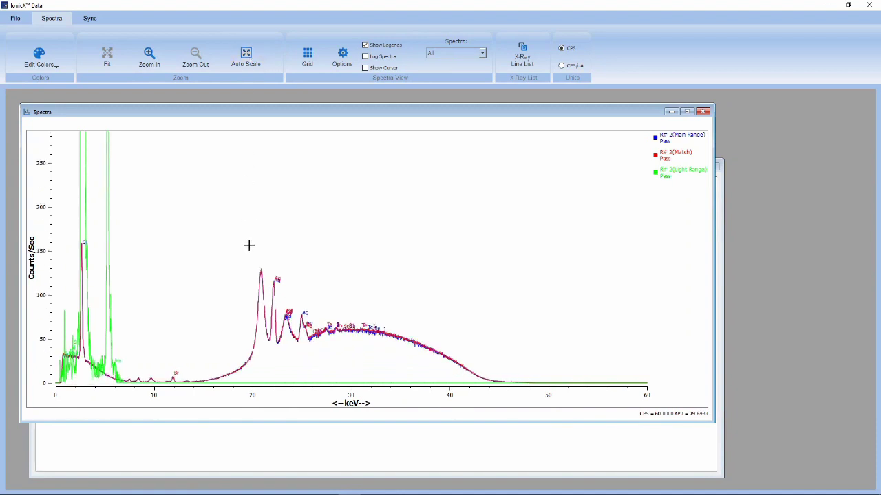
{"action": "left_click", "coordinate": [241, 61]}
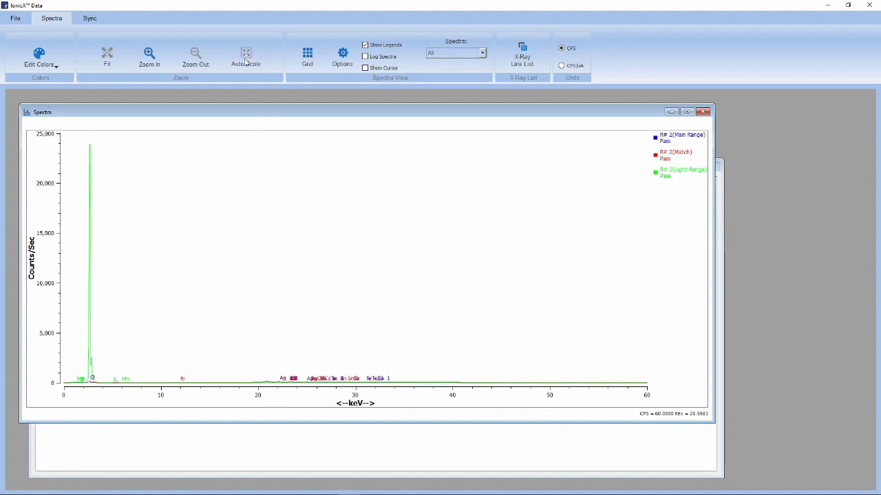
- Normalize reading 2's spectra to max peak, close the chart, and open fail reading 3
{"action": "right_click", "coordinate": [277, 271]}
{"action": "mouse_move", "coordinate": [310, 288]}
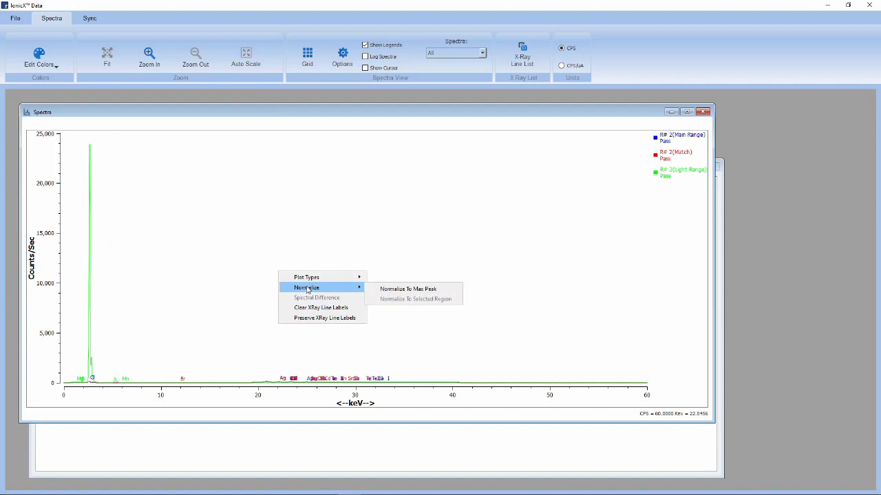
{"action": "left_click", "coordinate": [415, 294]}
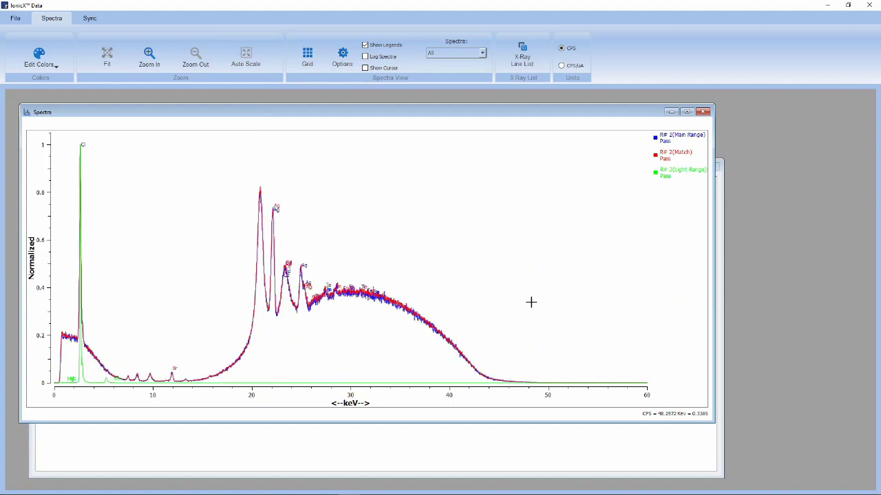
{"action": "left_click", "coordinate": [703, 113]}
{"action": "double_click", "coordinate": [87, 224]}
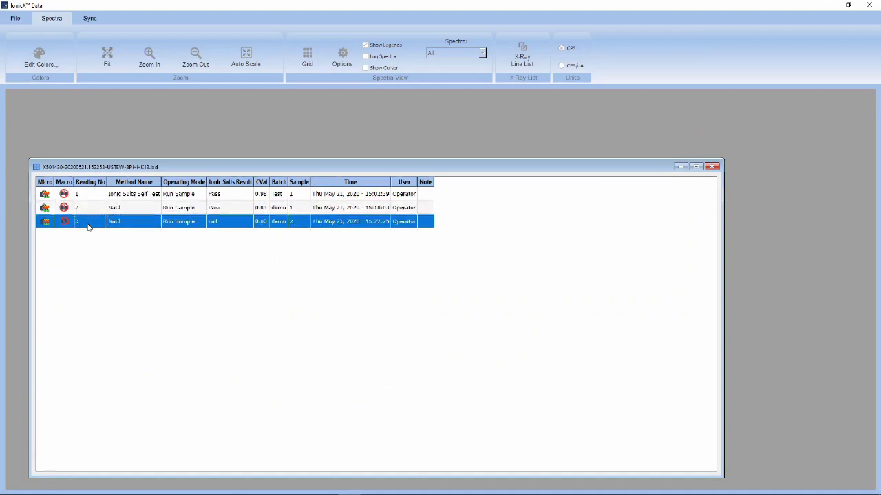
- Add pass reading 2's spectra to fail reading 3's chart, accepting the default pen colours
{"action": "left_click_drag", "start_coordinate": [252, 112], "coordinate": [458, 104]}
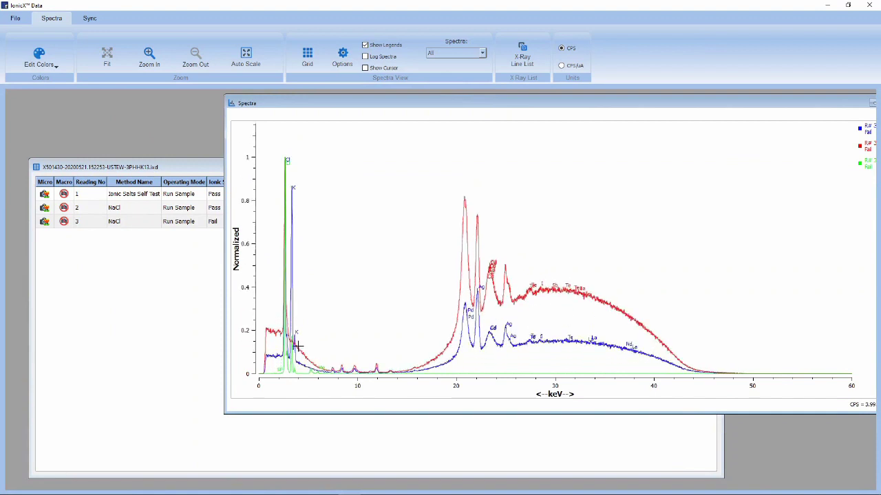
{"action": "left_click", "coordinate": [127, 212]}
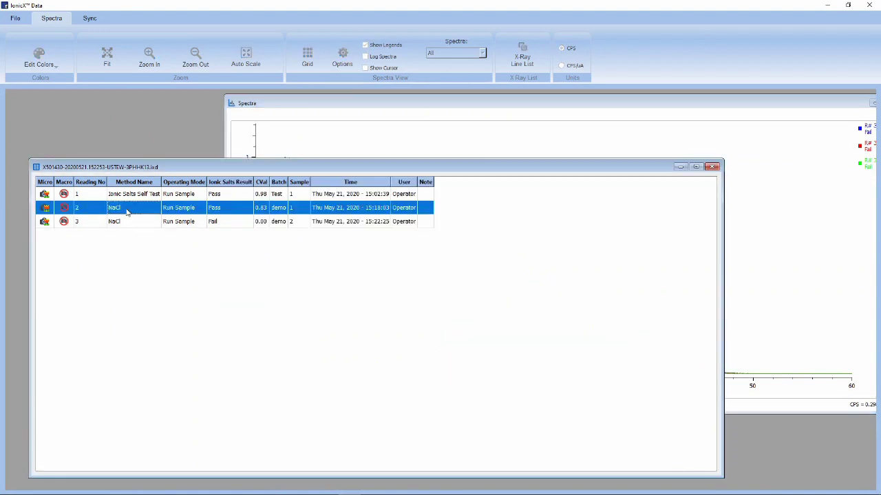
{"action": "right_click", "coordinate": [127, 211]}
{"action": "left_click", "coordinate": [157, 219]}
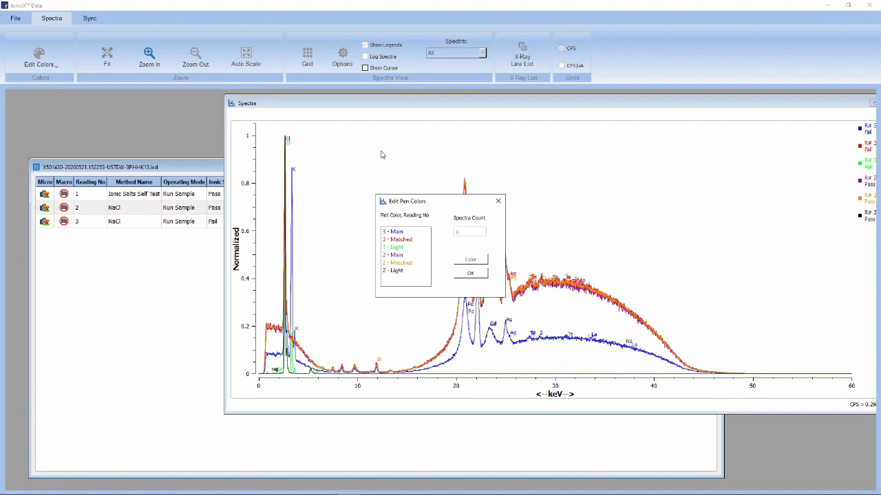
{"action": "left_click", "coordinate": [486, 273]}
- Show only Main Range spectra and place the marker line near the K peak at about 7 keV
{"action": "left_click_drag", "start_coordinate": [584, 103], "coordinate": [404, 98]}
{"action": "left_click", "coordinate": [467, 189]}
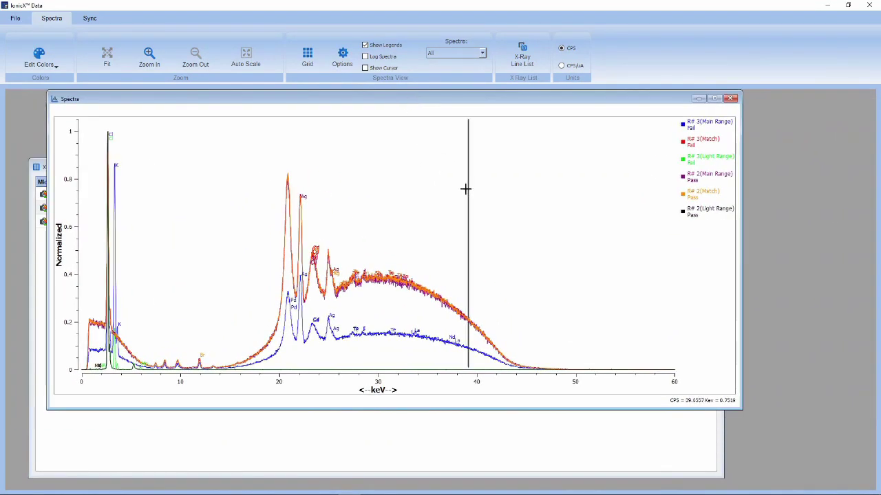
{"action": "left_click", "coordinate": [481, 55]}
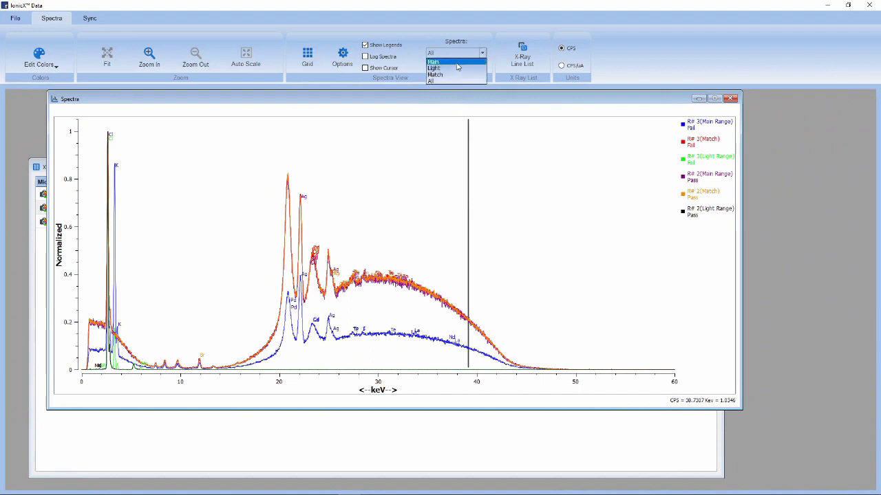
{"action": "left_click", "coordinate": [457, 62]}
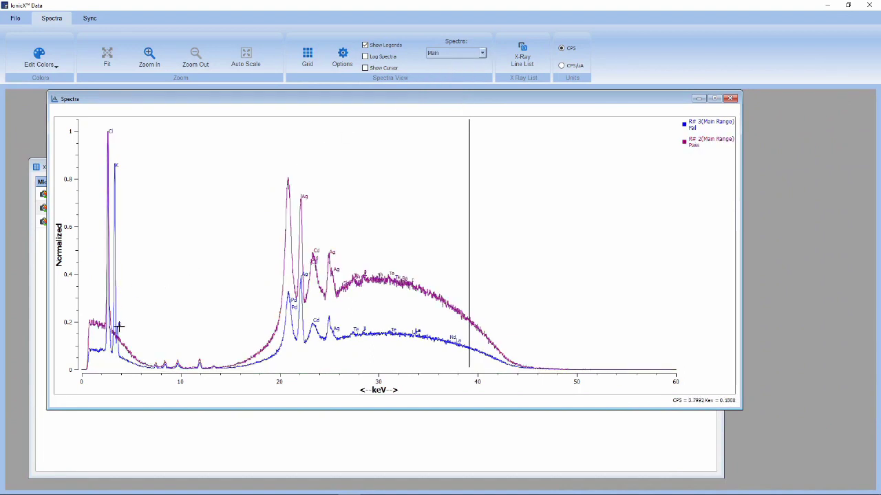
{"action": "left_click", "coordinate": [114, 280]}
{"action": "left_click", "coordinate": [153, 283]}
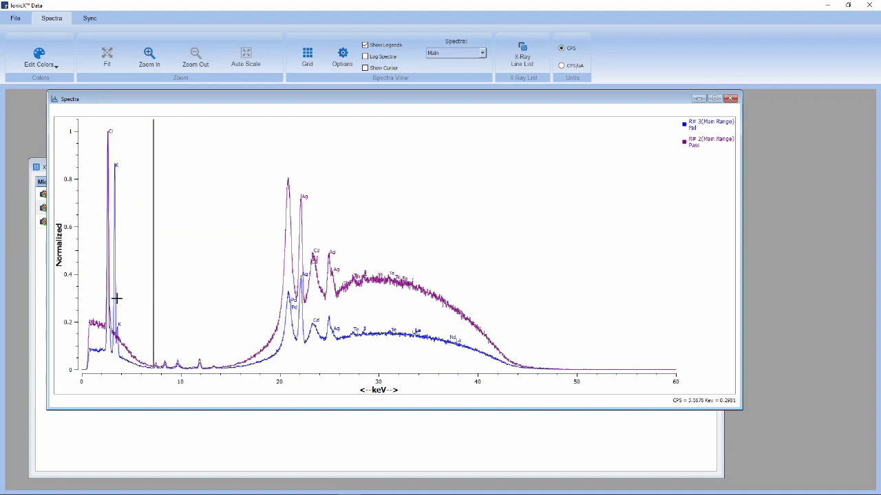
{"action": "scroll", "coordinate": [135, 299], "scroll_direction": "up", "scroll_amount": 3}
{"action": "scroll", "coordinate": [135, 299], "scroll_direction": "down", "scroll_amount": 2}
{"action": "scroll", "coordinate": [135, 299], "scroll_direction": "down", "scroll_amount": 3}
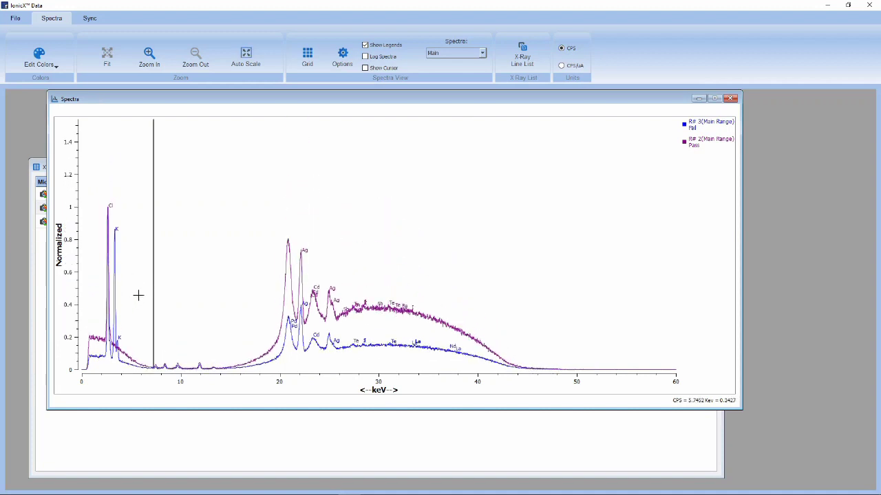